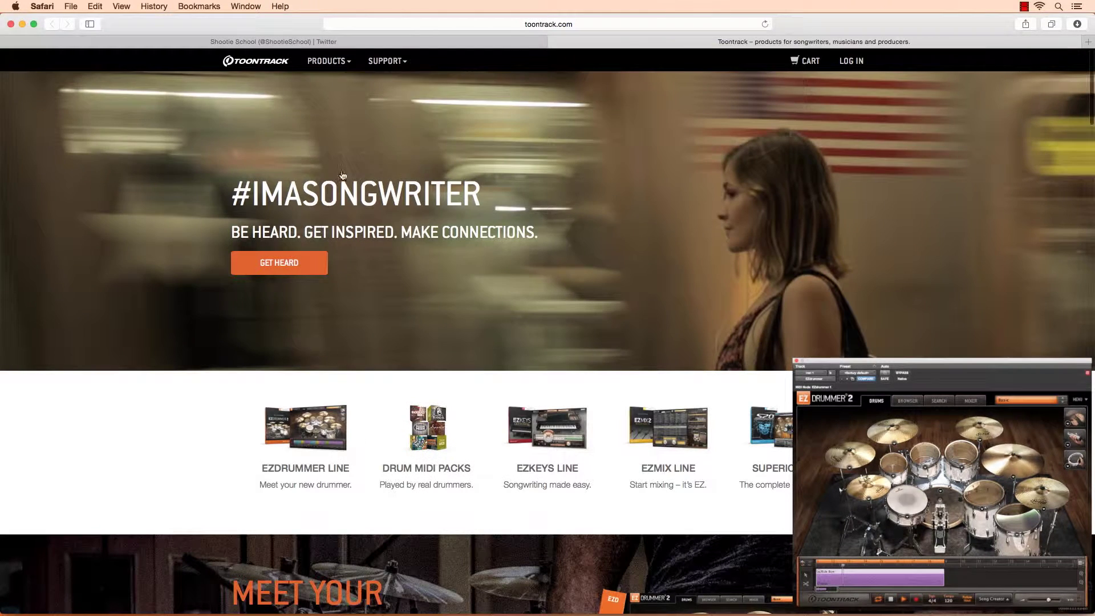
Step: Open the EZdrummer LINE page from Toontrack's Products menu
click(328, 61)
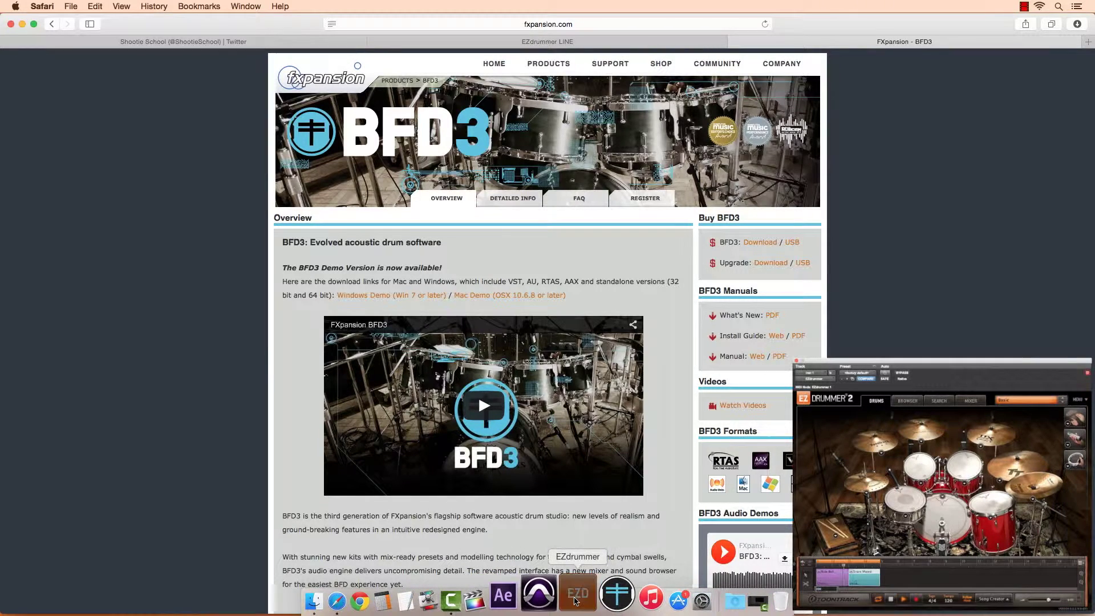
Step: Bring EZdrummer 2 forward and view the installed libraries and the groove search filters
click(577, 600)
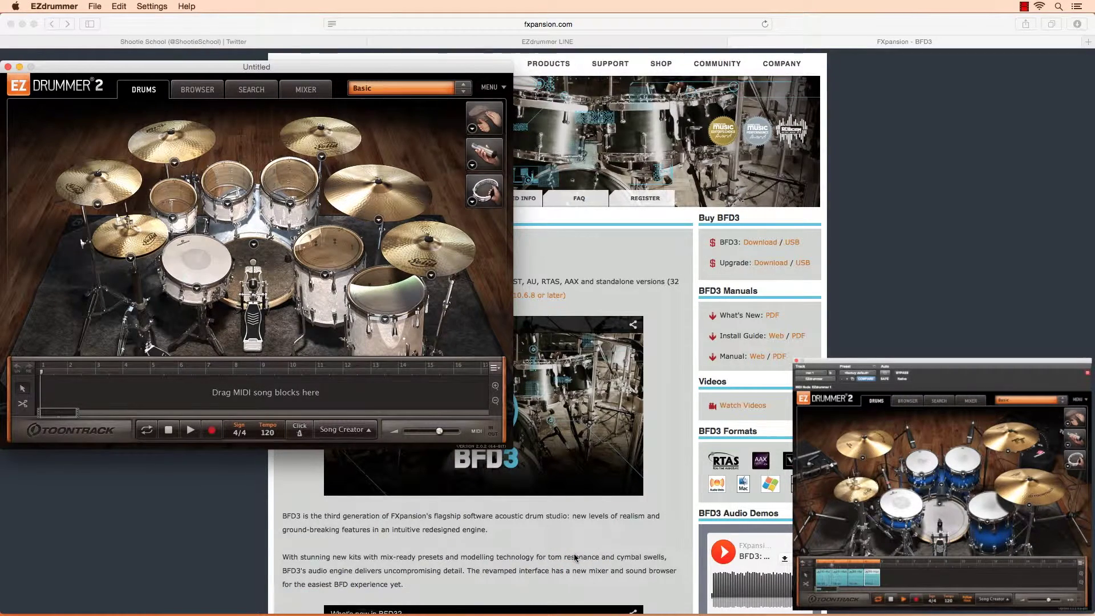
scroll(575, 557, down, 1)
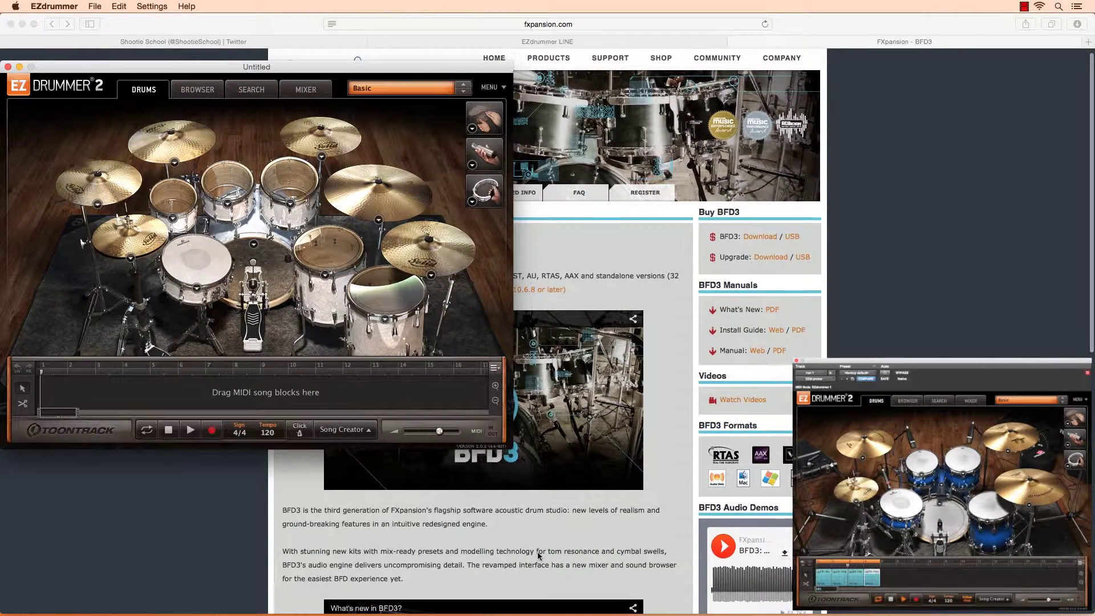
click(198, 89)
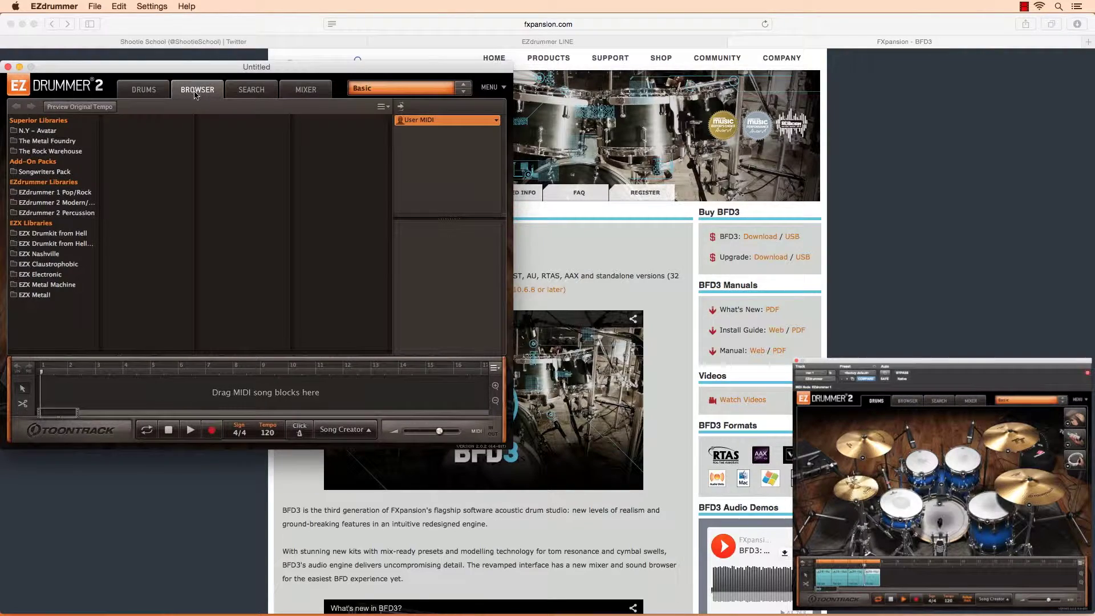
click(47, 141)
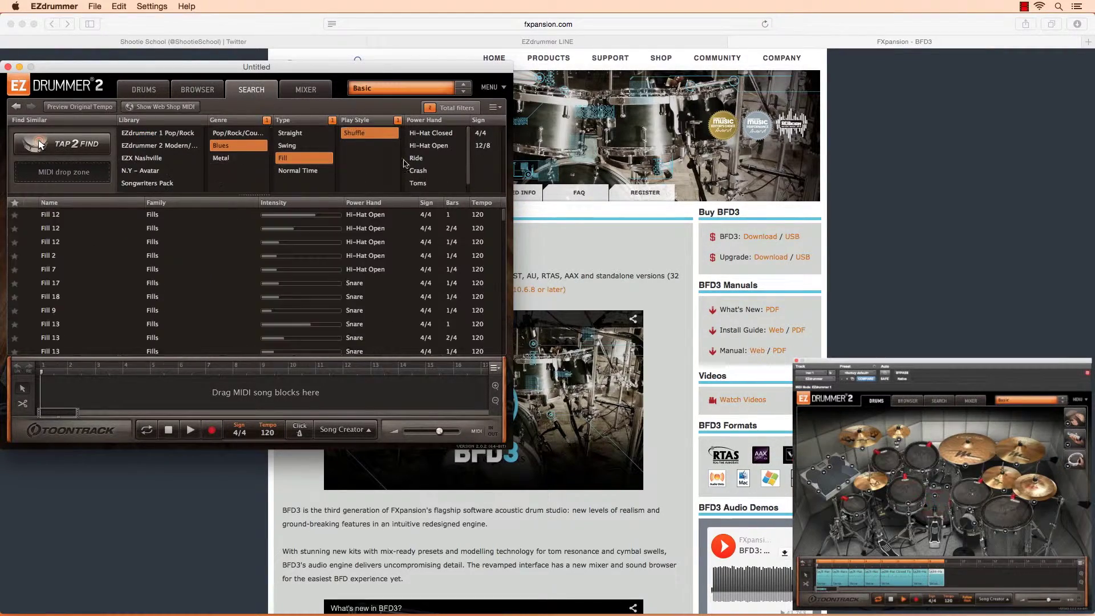
Step: Return to the drum kit view, show the per-drum mixer channels, and launch Pro Tools
click(144, 89)
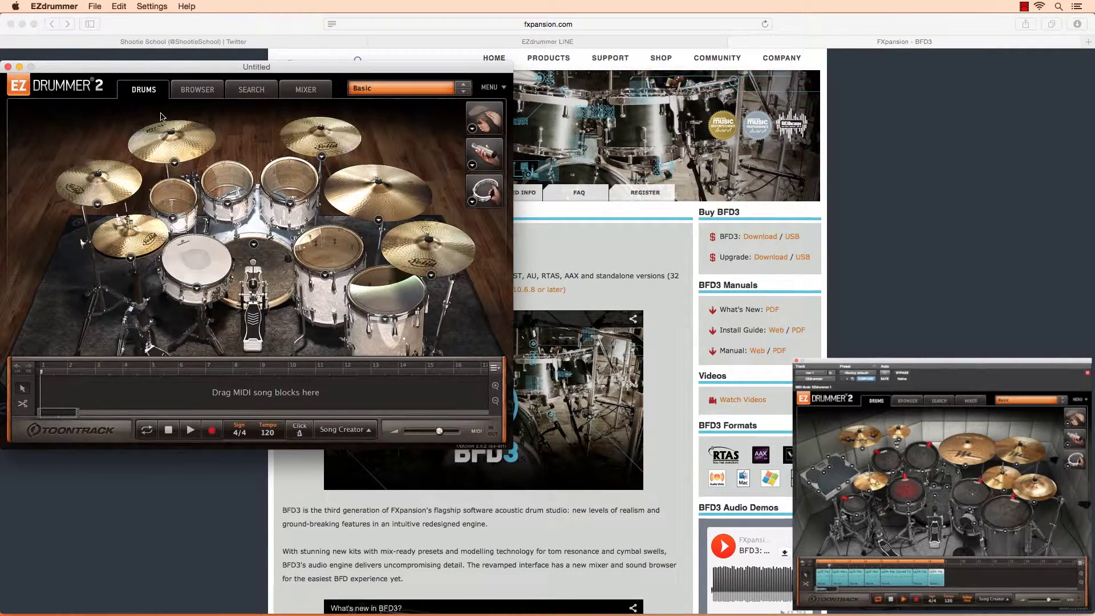
click(226, 205)
click(402, 88)
click(308, 91)
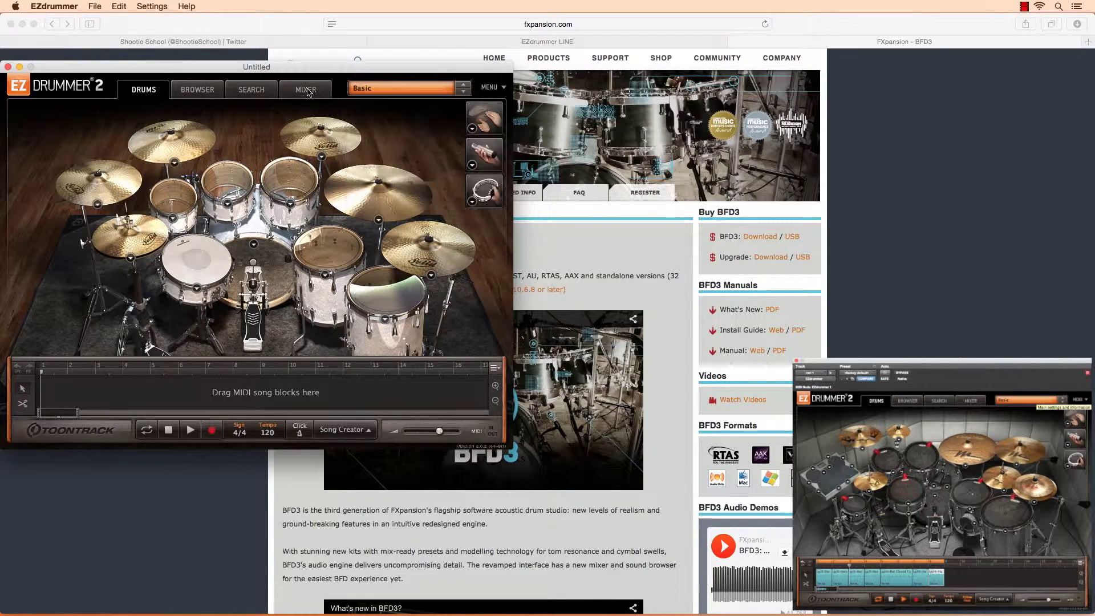
mouse_move(549, 612)
click(549, 598)
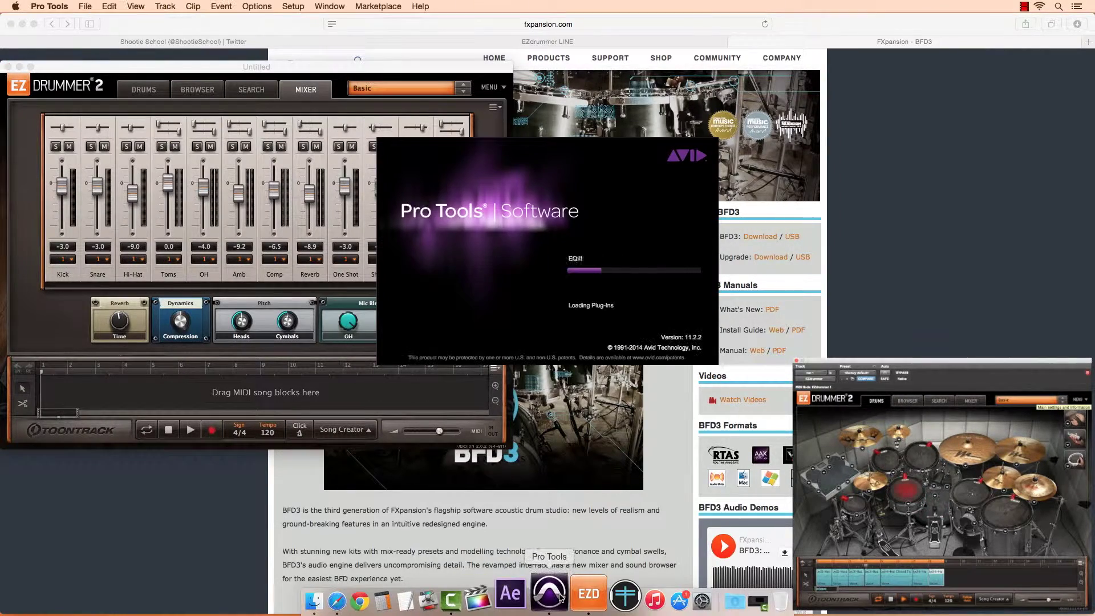
Step: Switch back to Safari and bring up the Toontrack EZdrummer LINE page
key(super+Tab)
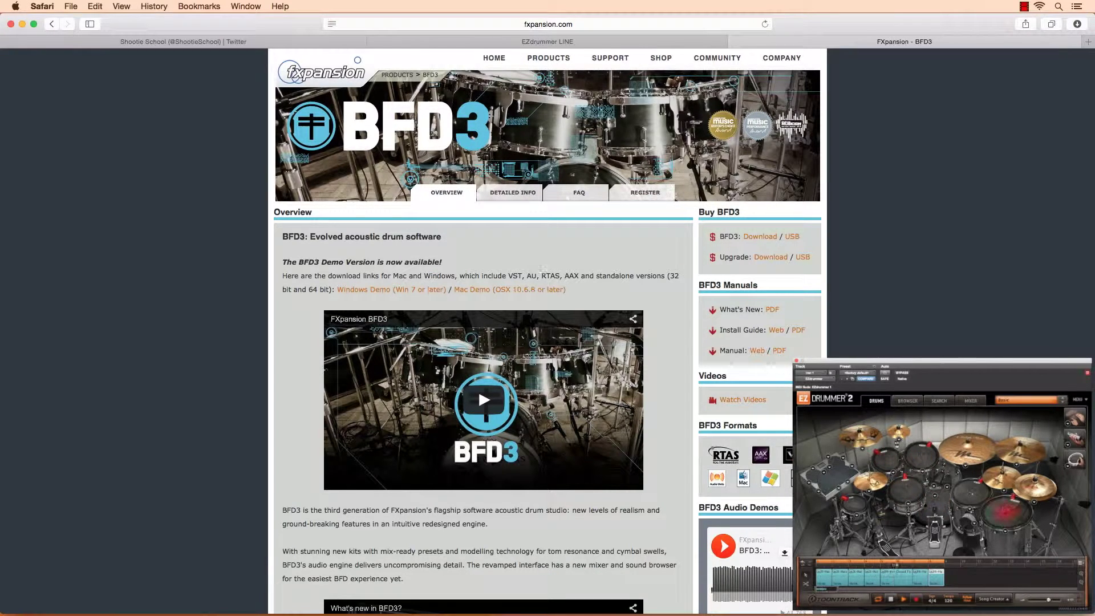
click(386, 42)
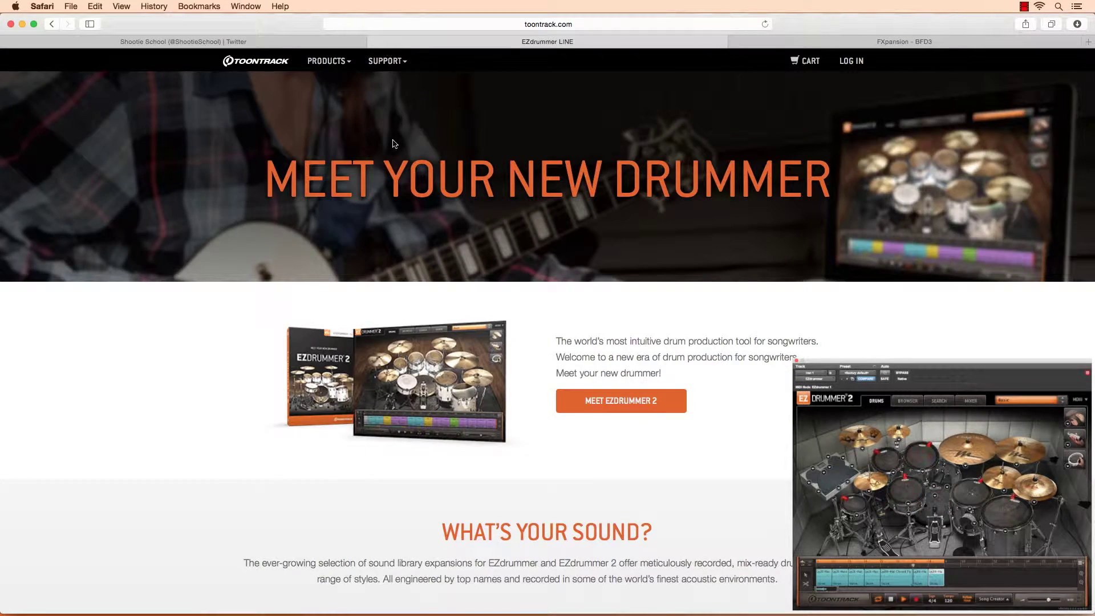
scroll(389, 260, down, 10)
scroll(389, 259, down, 10)
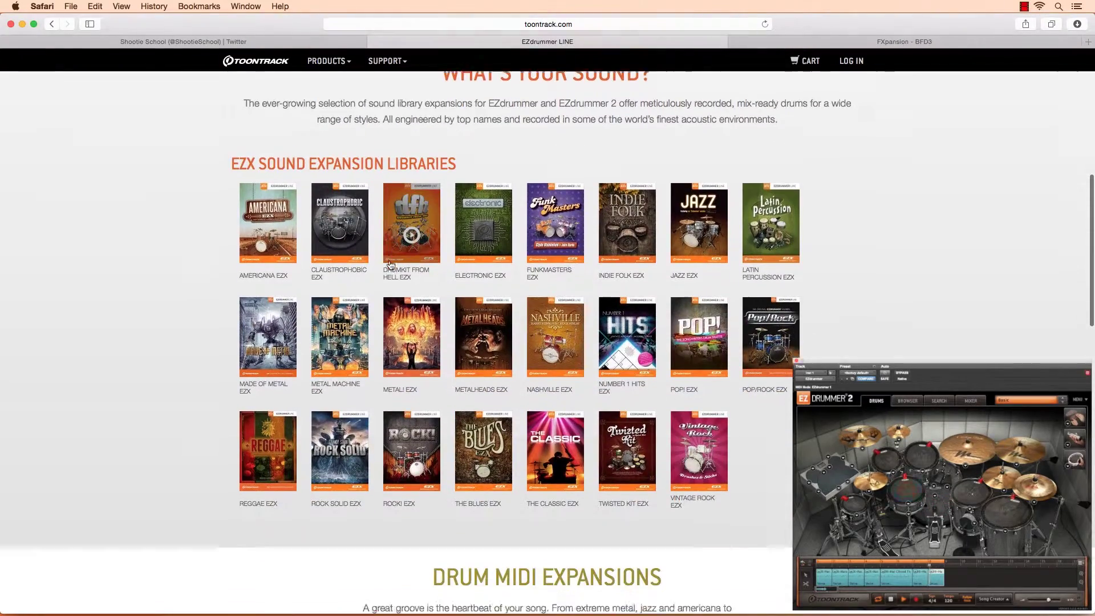
scroll(390, 263, down, 10)
scroll(390, 264, down, 10)
scroll(390, 264, down, 10)
scroll(389, 263, down, 5)
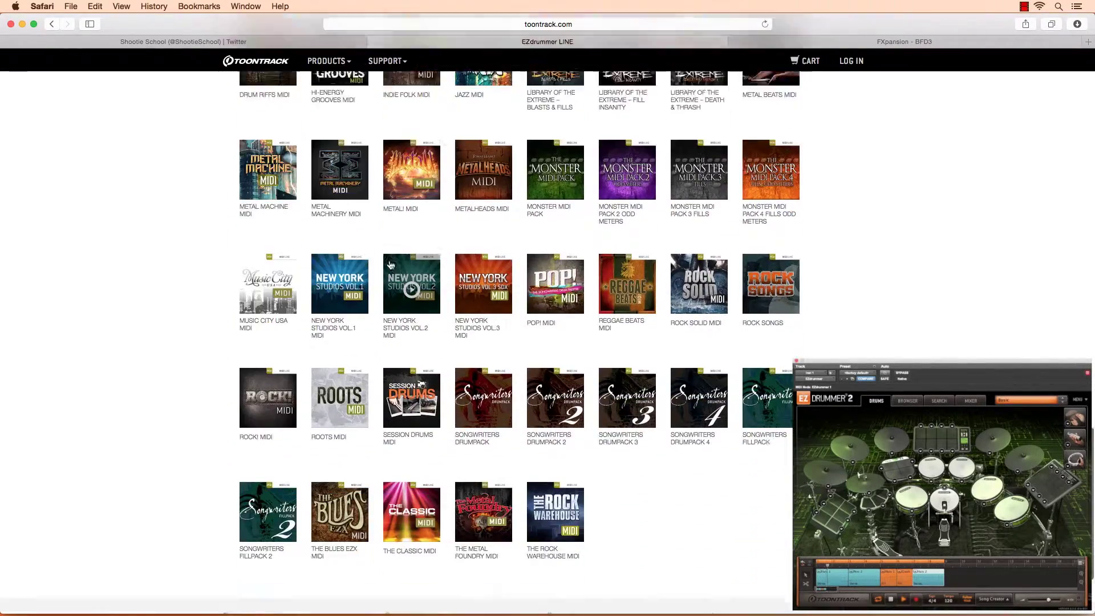
scroll(390, 263, down, 5)
Step: Go to YouTube, search 'toontrack', and open the Toontrack channel
key(super+t)
text(youtube.com)
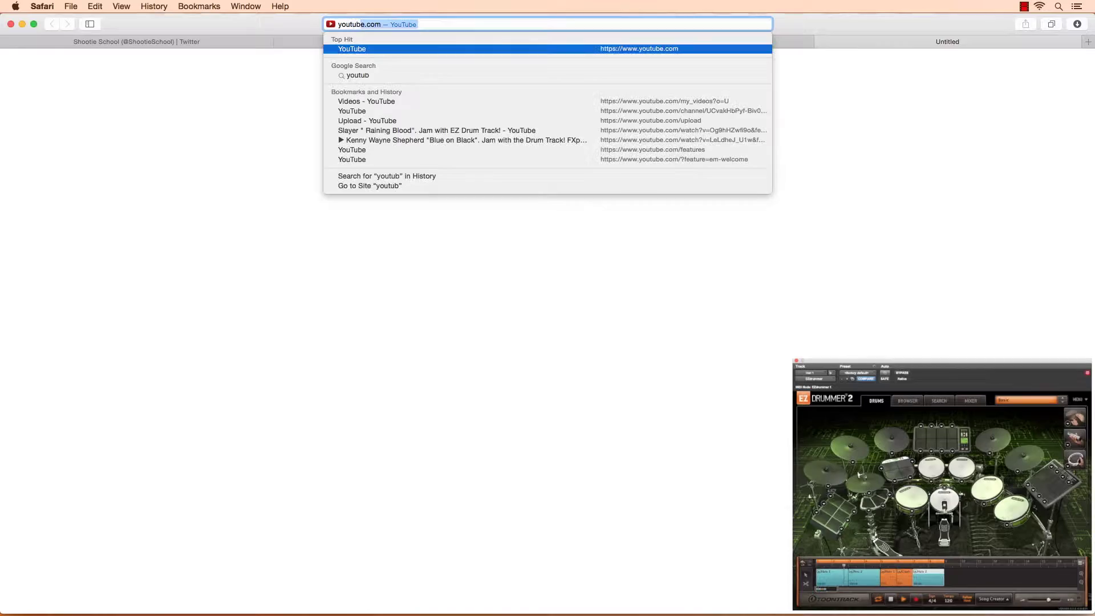
key(Return)
text(toontrack)
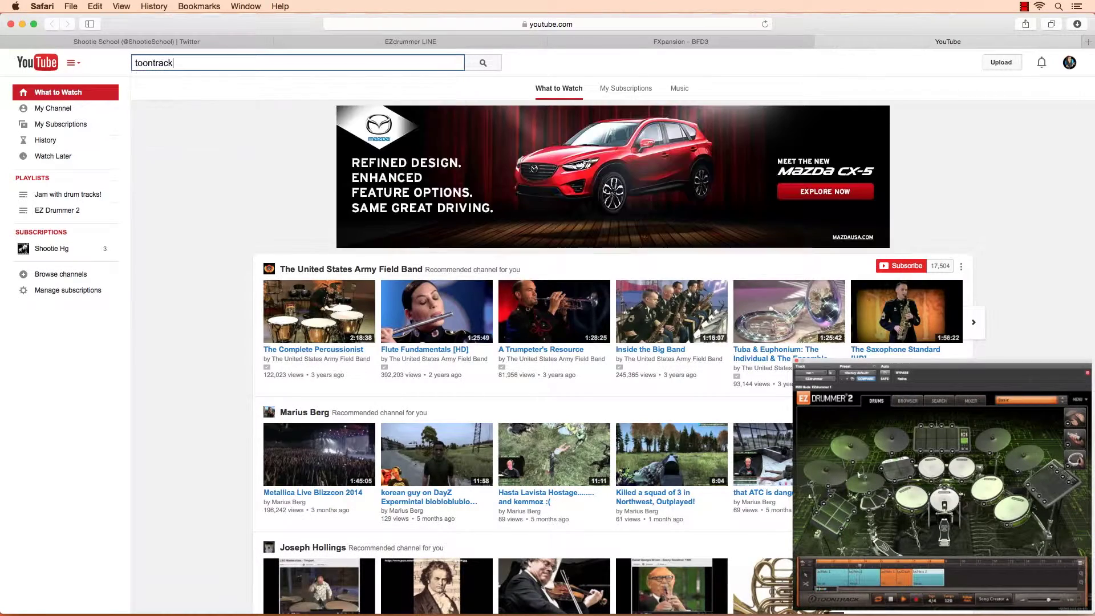
key(Return)
click(471, 188)
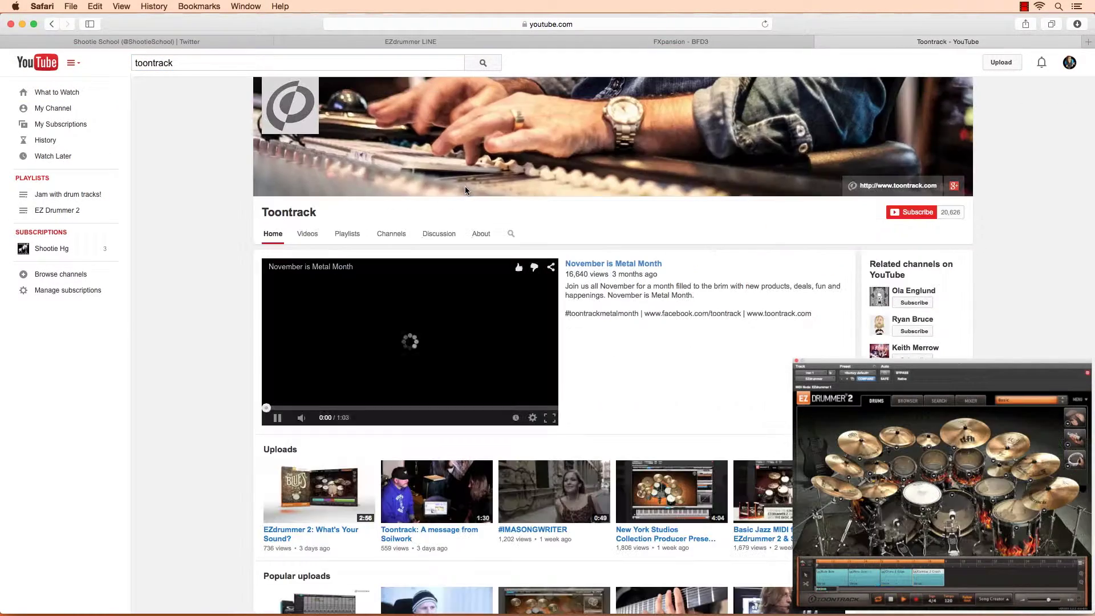
scroll(397, 220, down, 5)
Step: Visit the Toontrack home page, then load musiciansfriend.com in a new tab
click(342, 41)
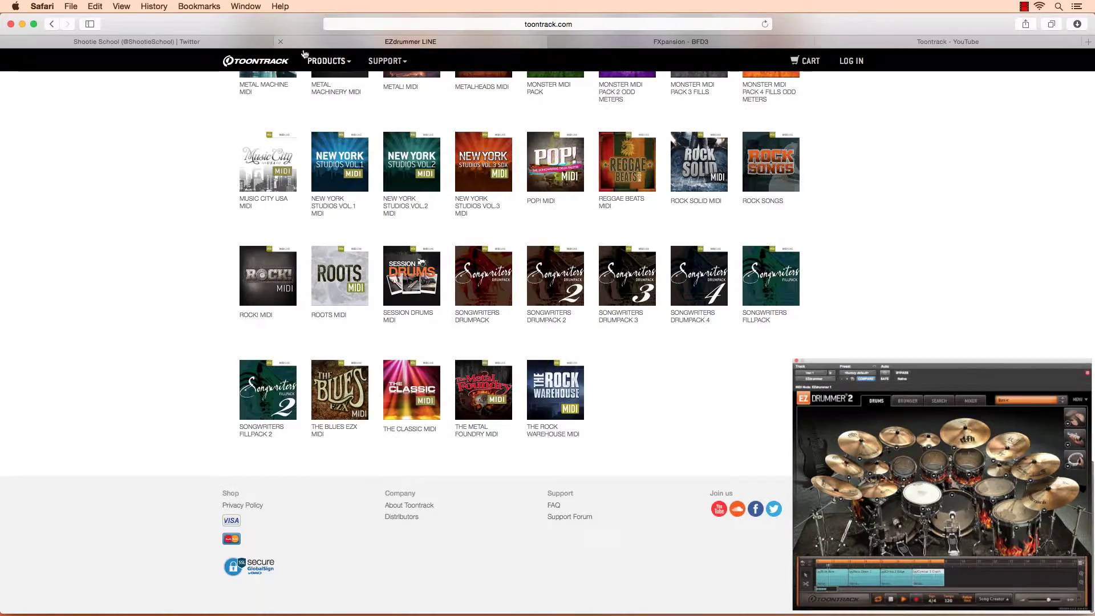
click(256, 61)
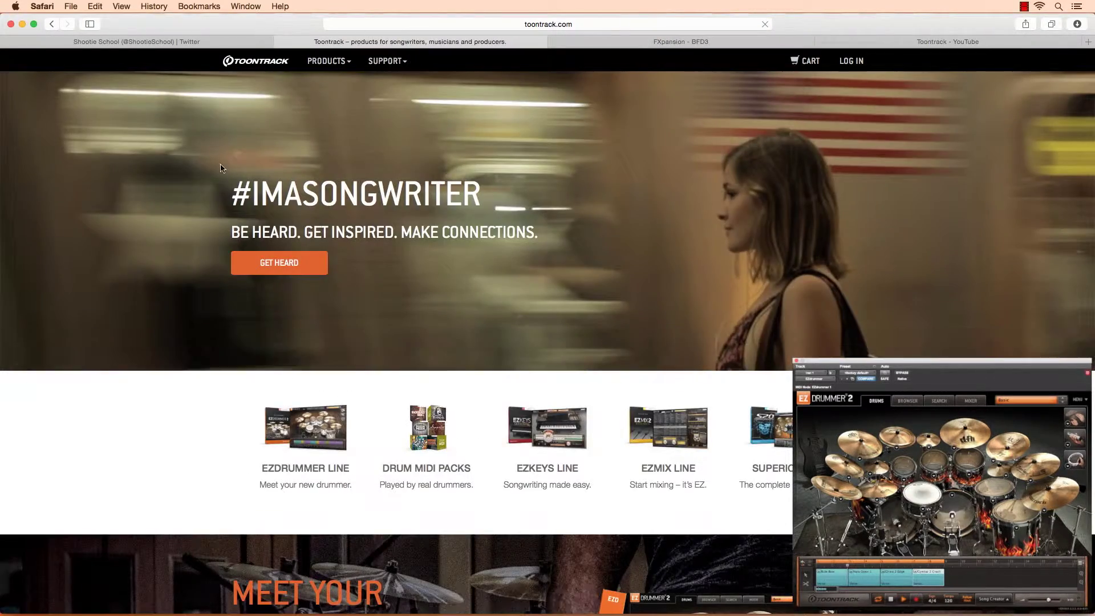
scroll(221, 168, down, 10)
scroll(184, 233, down, 10)
scroll(183, 232, down, 10)
scroll(183, 233, down, 8)
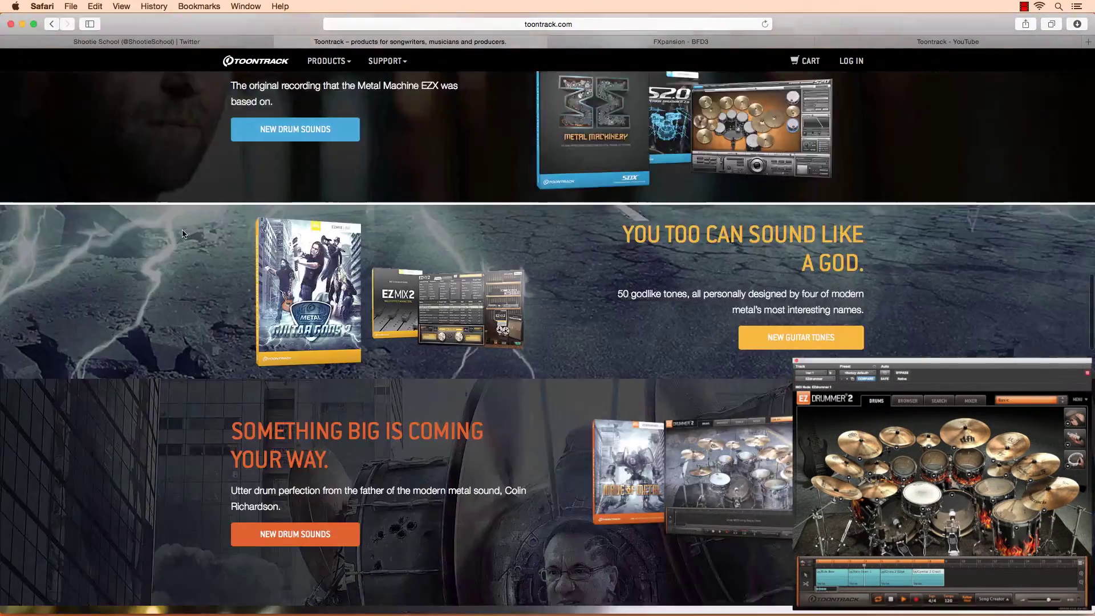
scroll(182, 233, down, 10)
scroll(182, 233, down, 10)
scroll(183, 233, down, 10)
key(super+t)
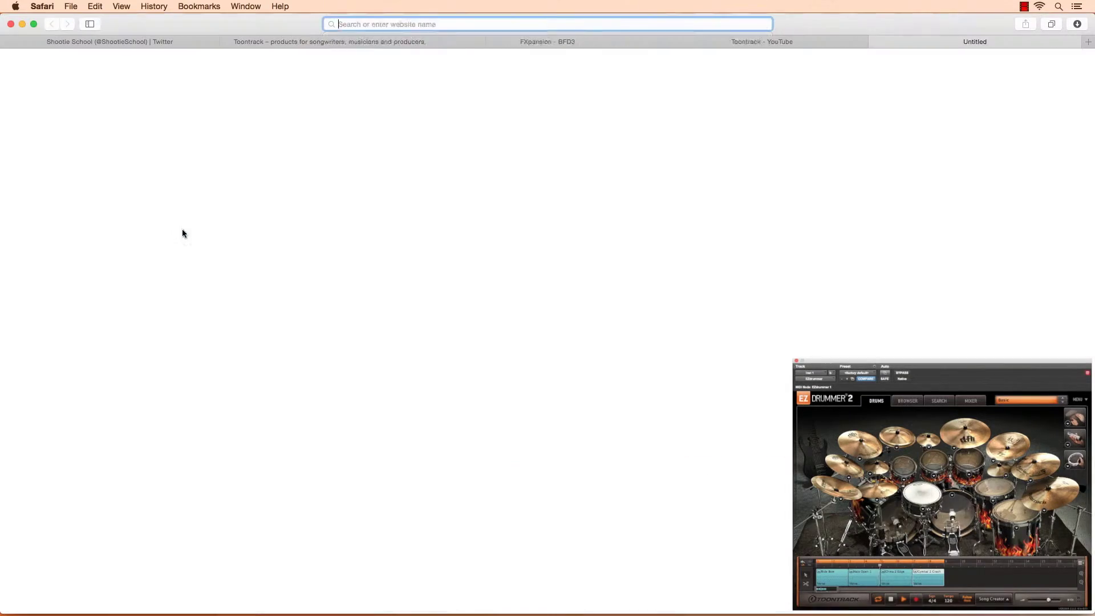
text(musiciansfriend)
key(Return)
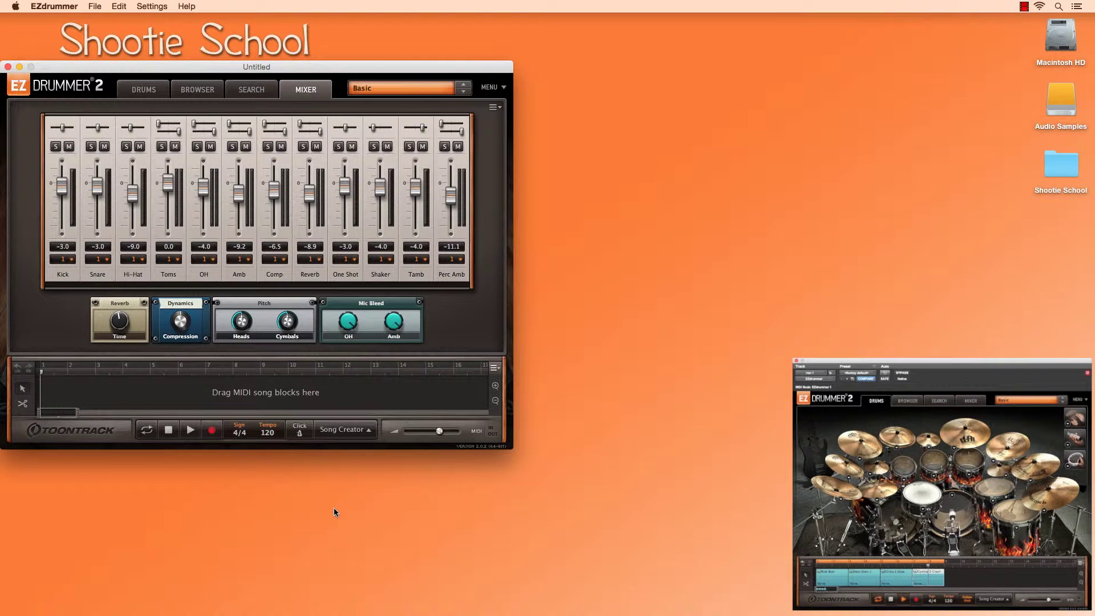
Step: Show EZdrummer 2's drum kit instead of the mixer, then return to Safari
click(145, 88)
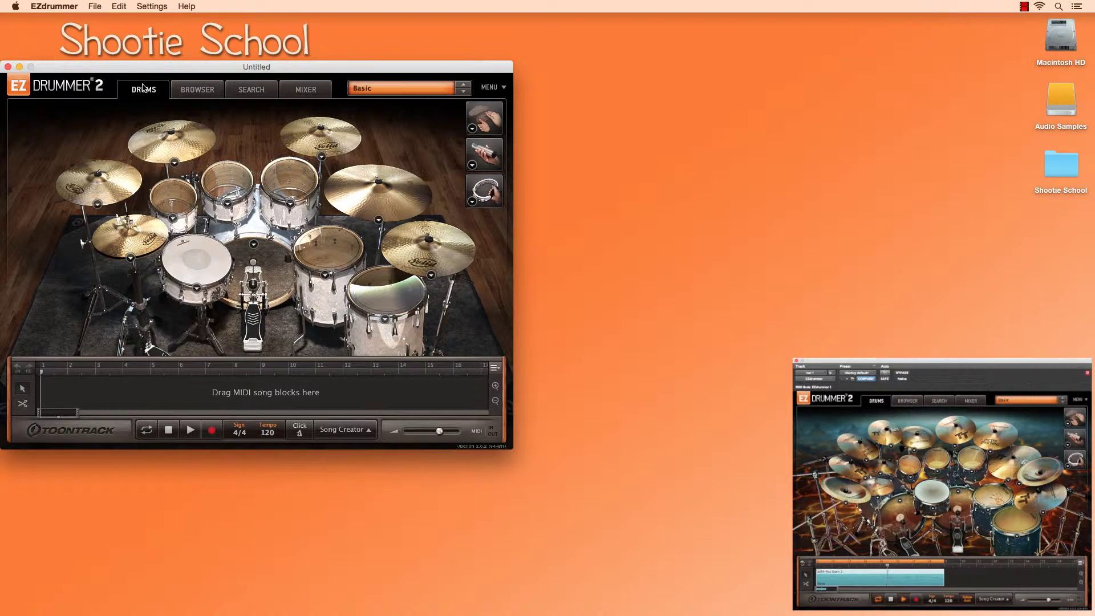
key(super+Tab)
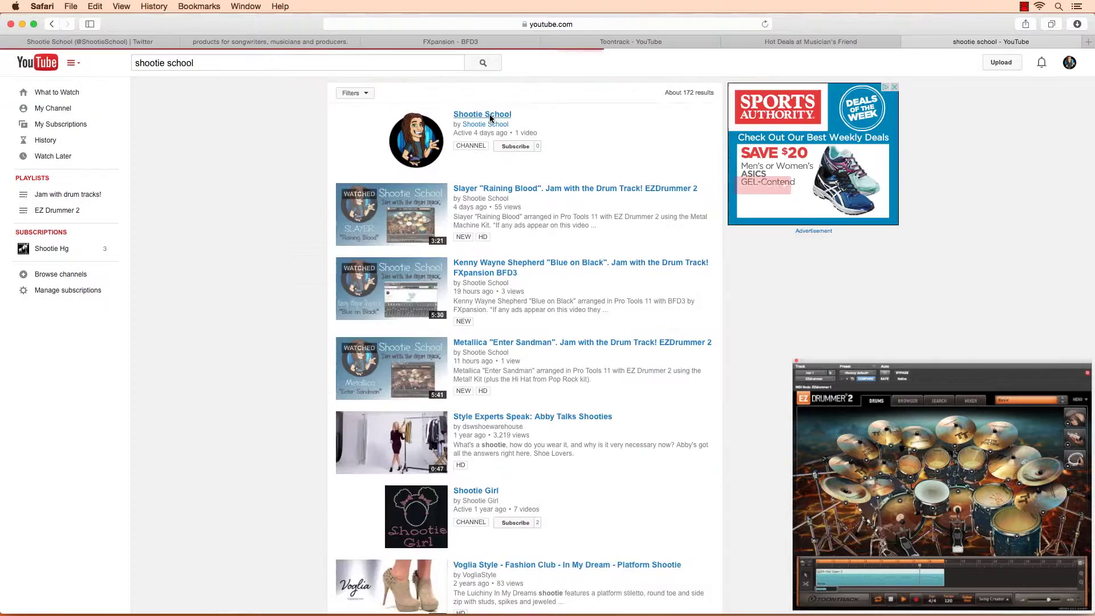
Step: Open the Shootie School channel from the search results and view its playlists
click(462, 115)
click(345, 256)
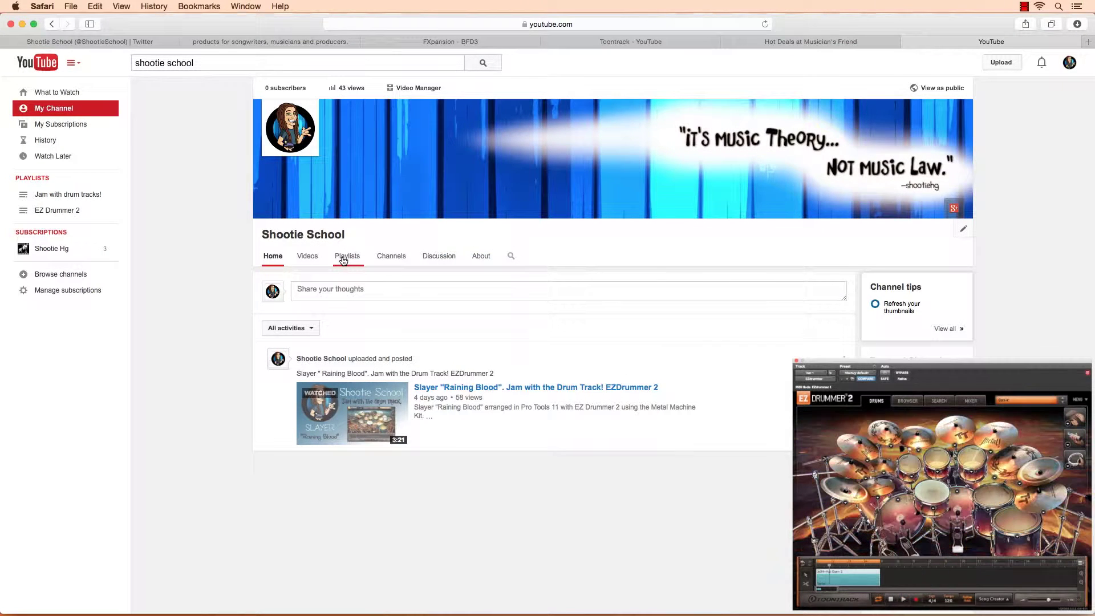